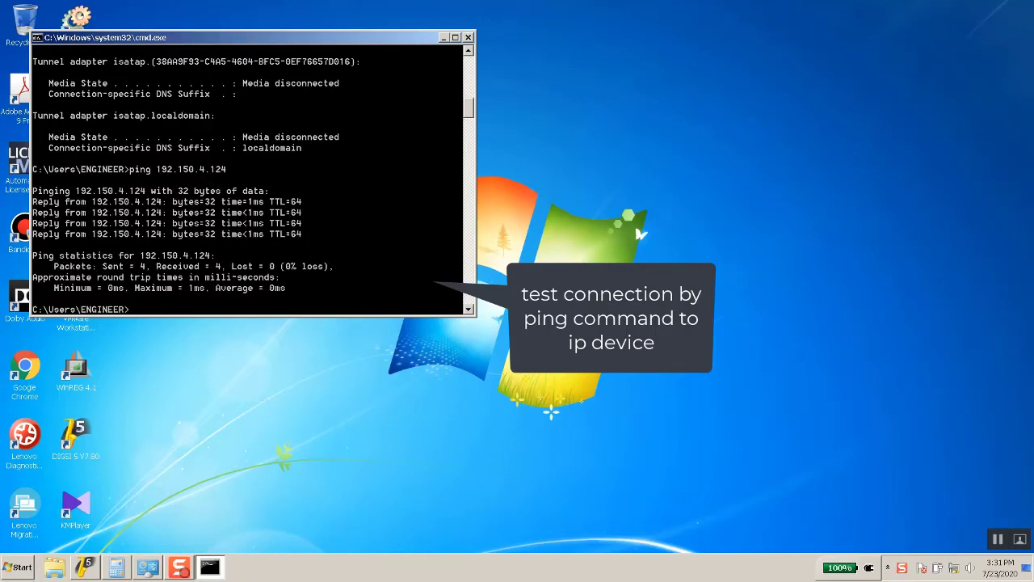
Step: Minimize the Command Prompt, launch M-Cubed 100 from the desktop and log on with the default Administrator account
left_click(443, 38)
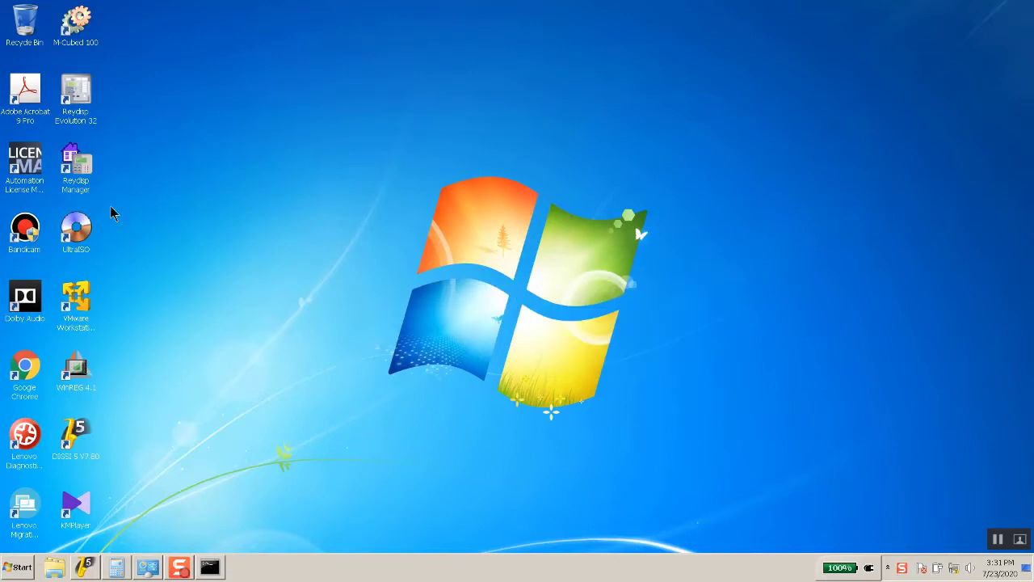
right_click(79, 22)
left_click(89, 18)
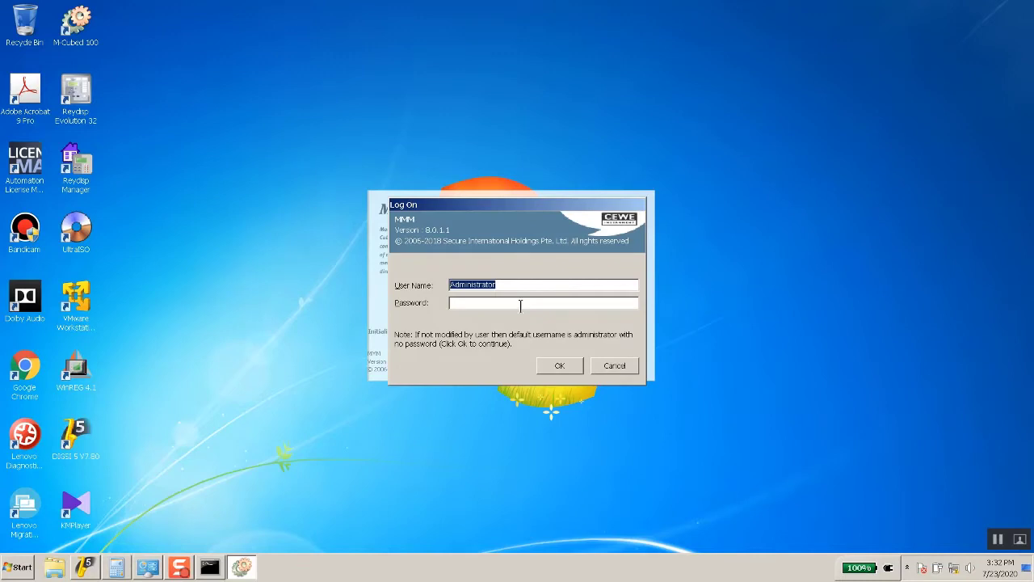
left_click(554, 368)
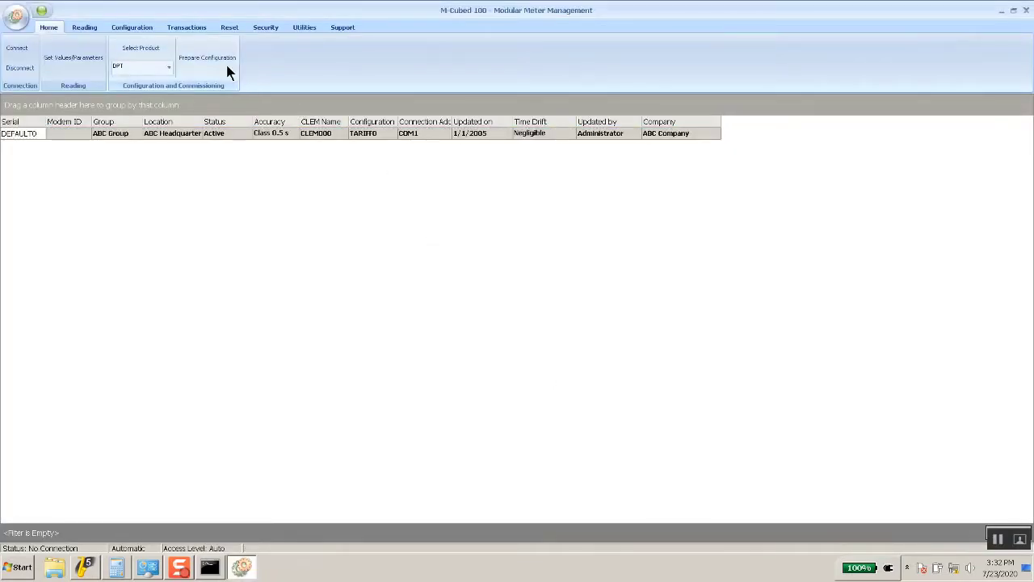
Step: Open the configuration preparation tool and add the Prometer 100 product to its product list
left_click(218, 62)
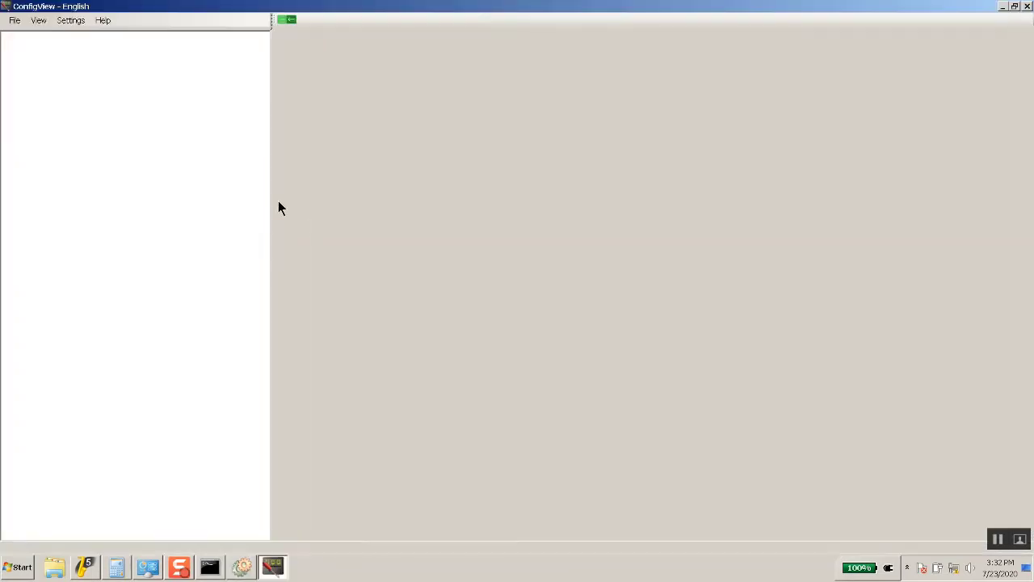
left_click(15, 20)
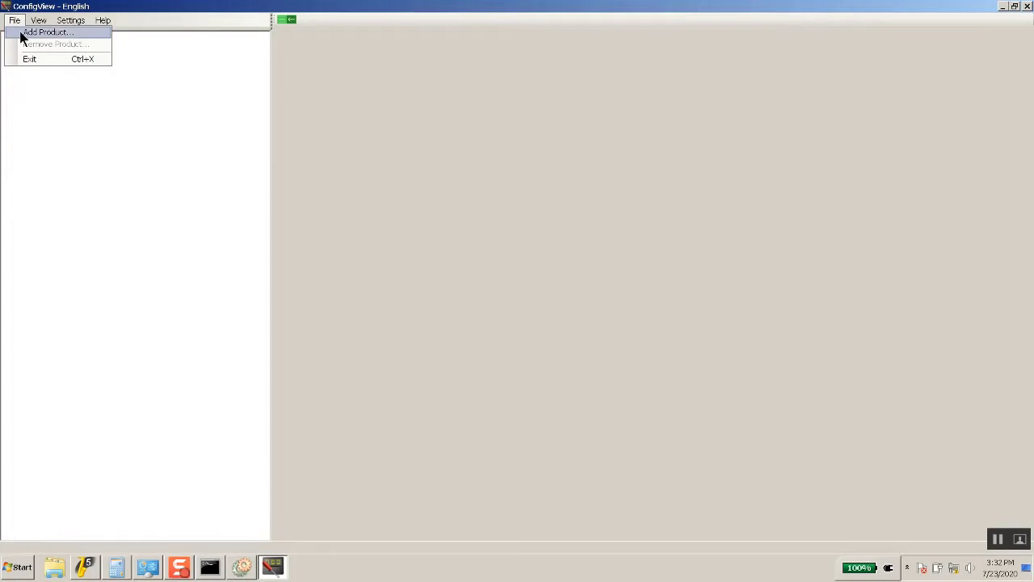
left_click(23, 33)
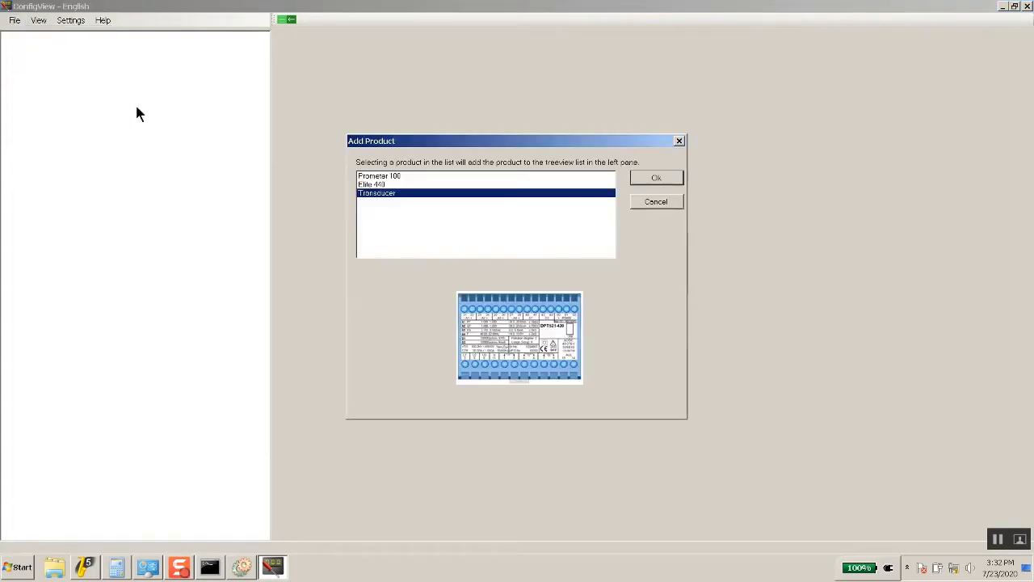
left_click(383, 177)
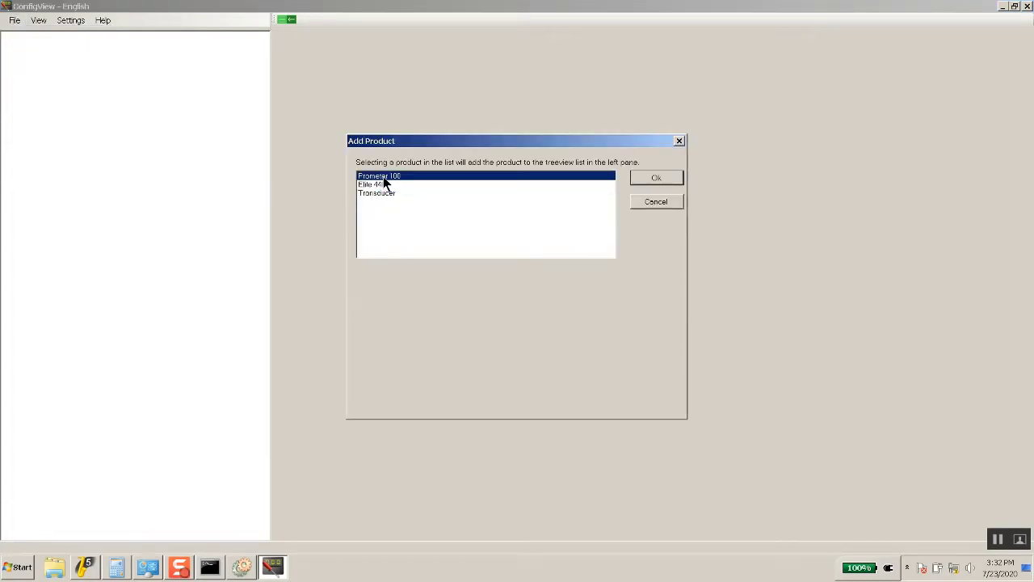
left_click(655, 178)
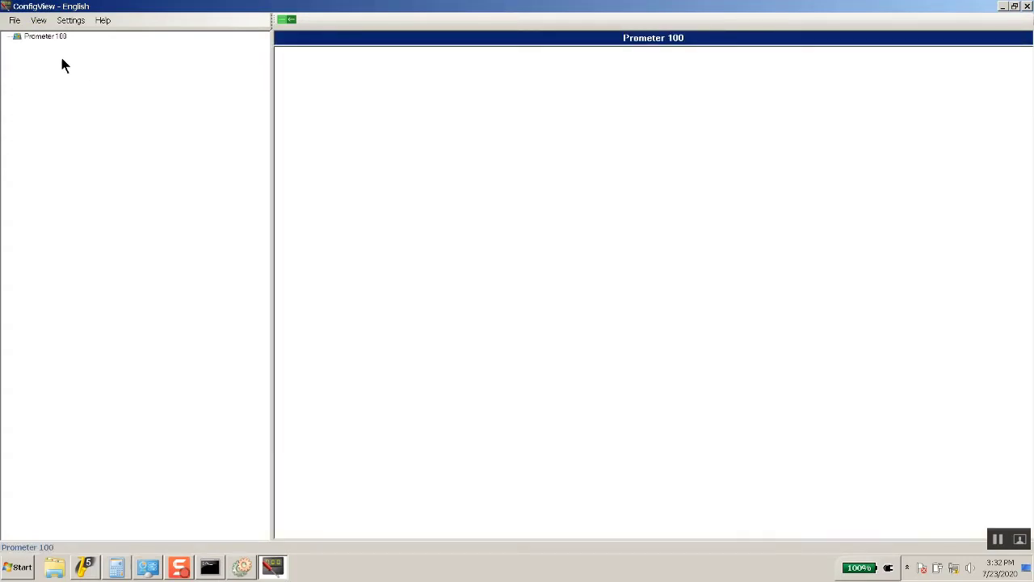
Step: In the Prometer 100's general settings, choose a TCP/IP connection and set the meter IP address to 192.150.4.124
left_click(39, 36)
right_click(37, 40)
left_click(54, 49)
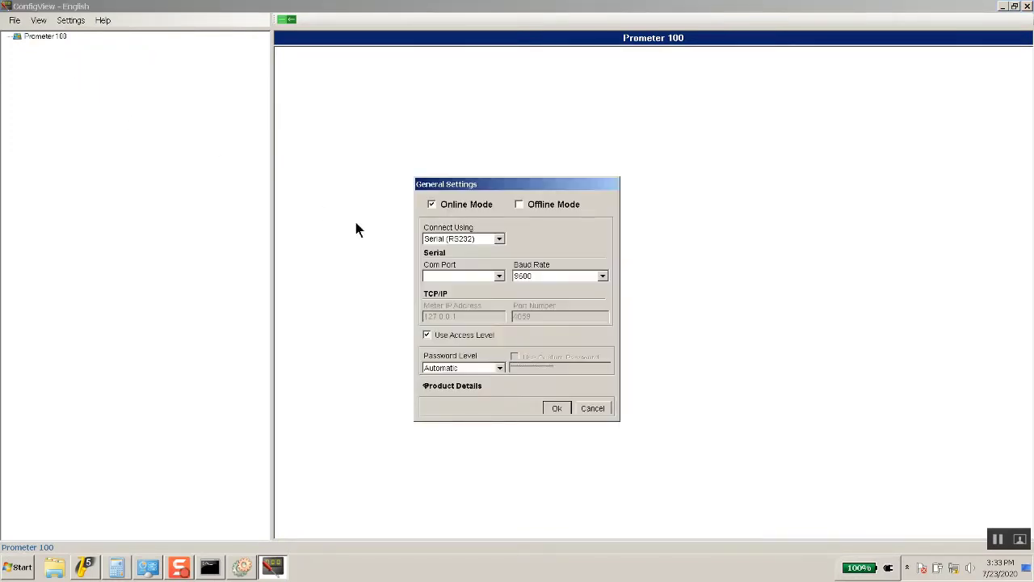
left_click(501, 241)
left_click(469, 258)
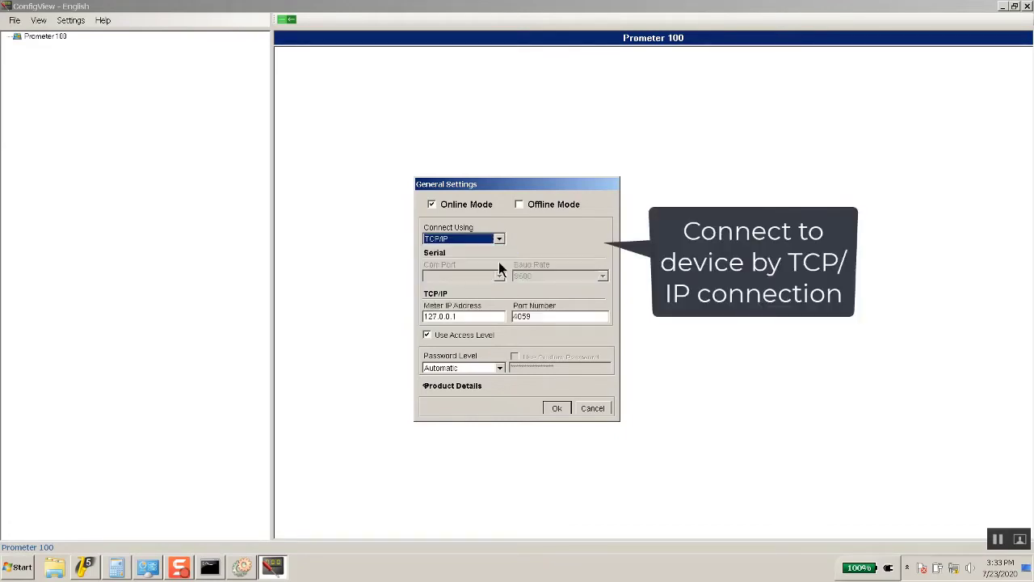
left_click_drag(463, 318, 364, 318)
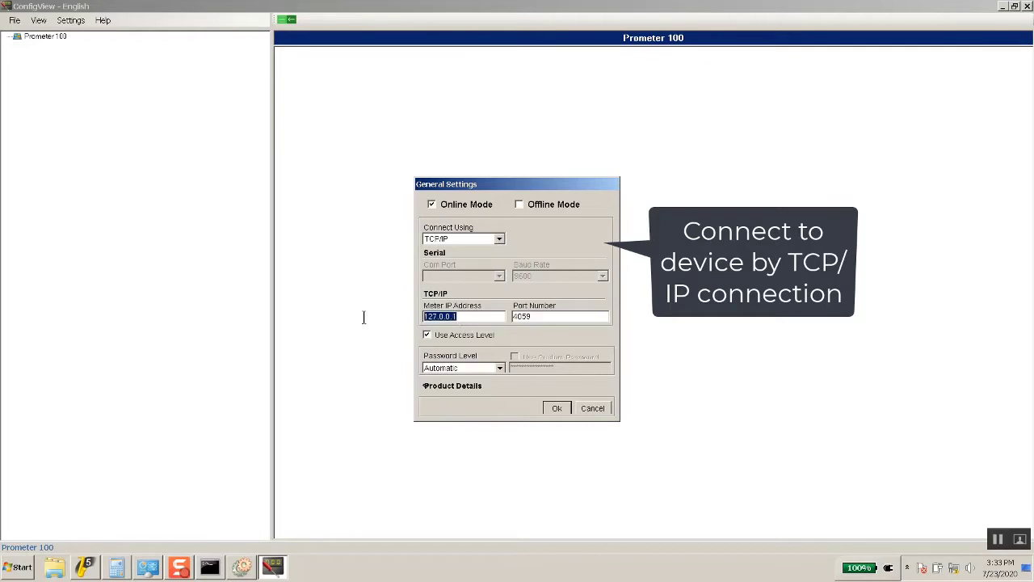
type("192.150.4.124")
Step: Set the password level to Level 4, enable the custom password and enter the meter password
left_click(500, 368)
left_click(488, 417)
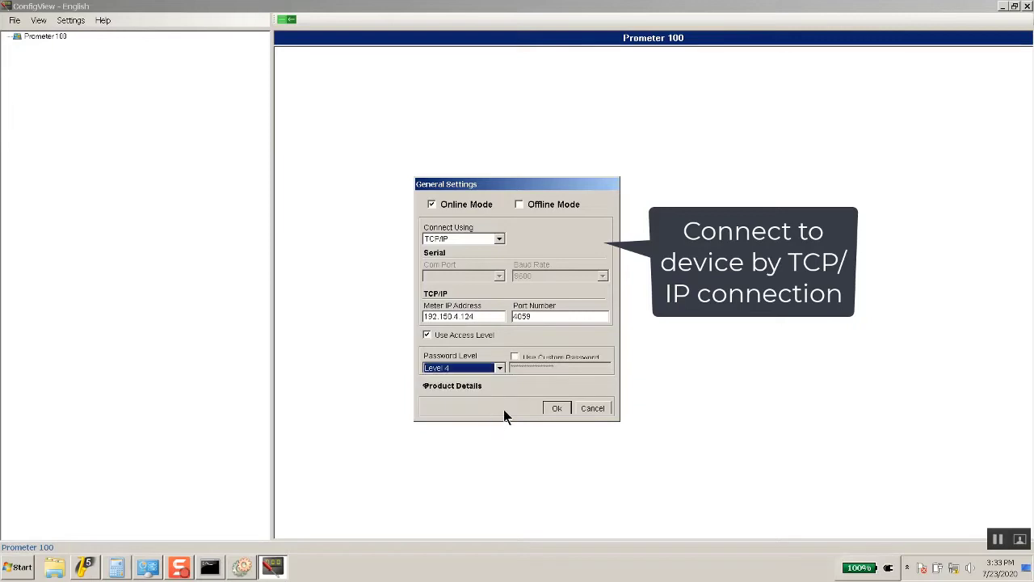
left_click(516, 356)
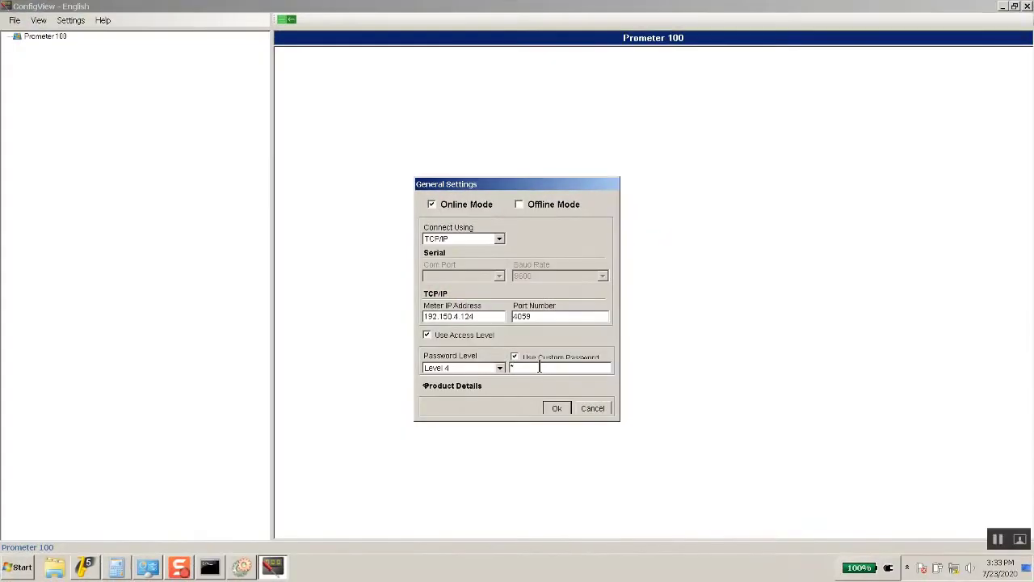
type("****")
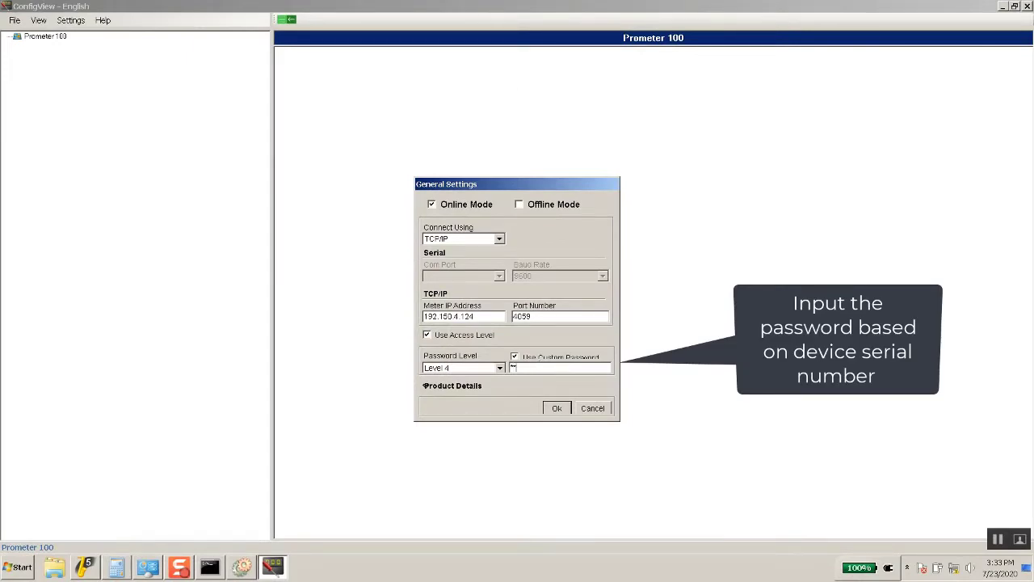
type("*****")
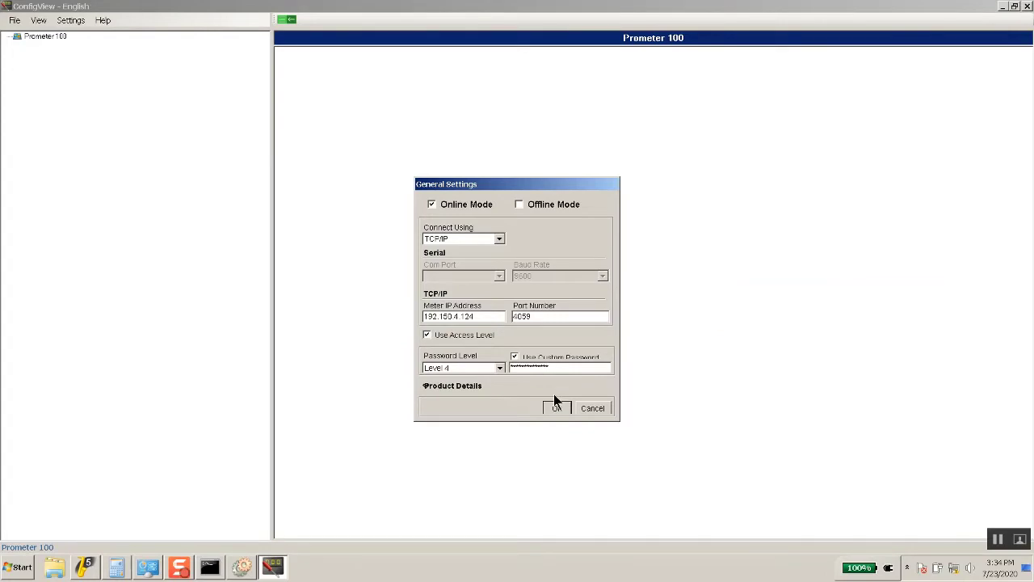
Step: Show the product details and connect with these settings to read the complete meter configuration
left_click(425, 386)
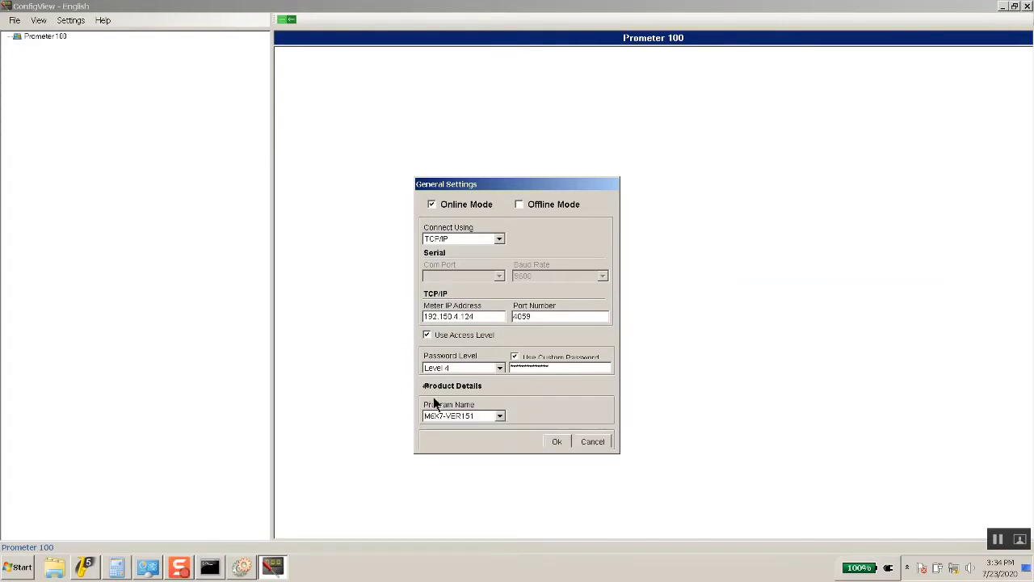
left_click(555, 443)
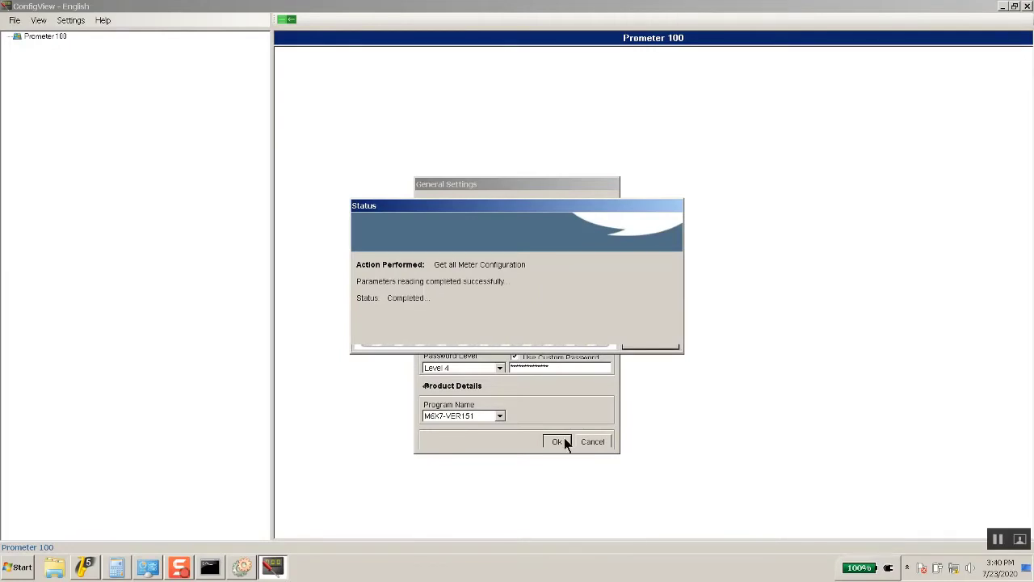
left_click(651, 349)
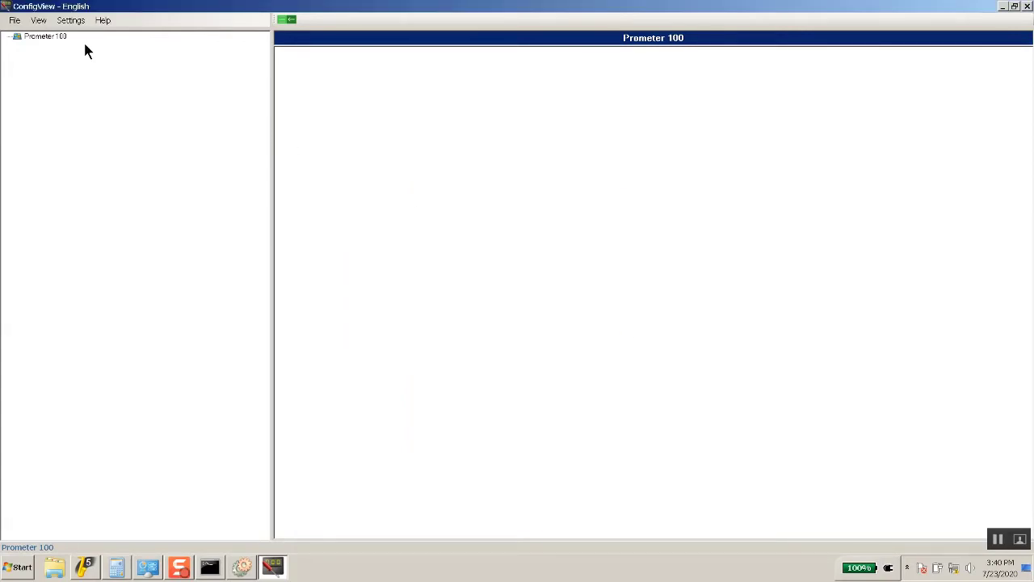
Step: Expand the Prometer 100 tree and set the IP address in its IEC 61850 network configuration to 192.150.4.124
double_click(39, 35)
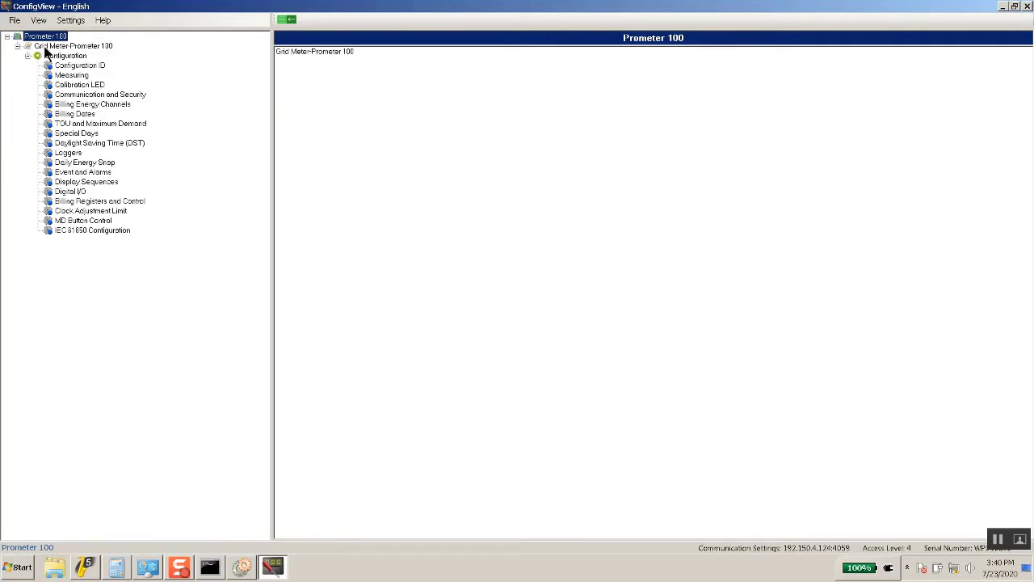
left_click(125, 232)
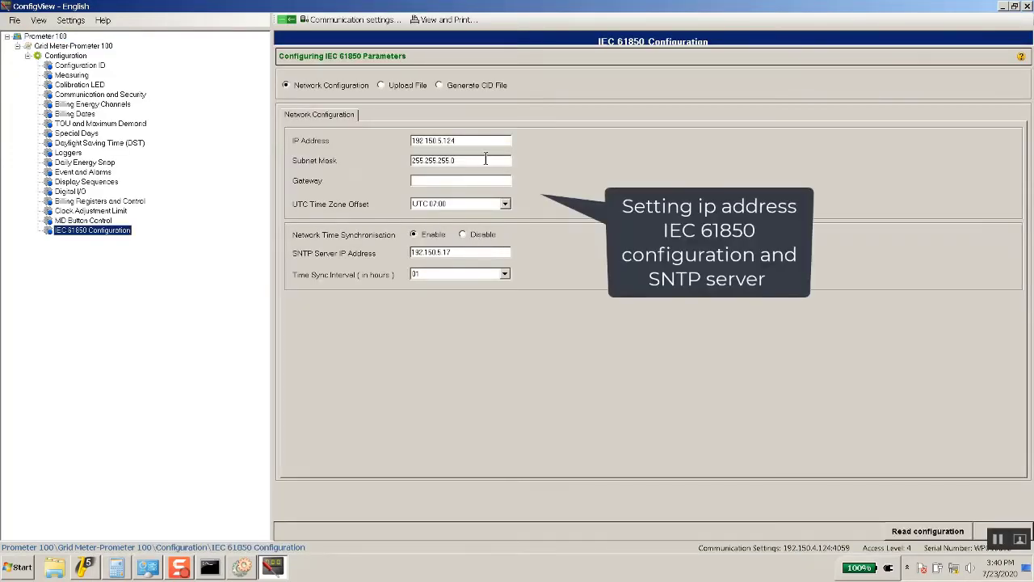
left_click(440, 141)
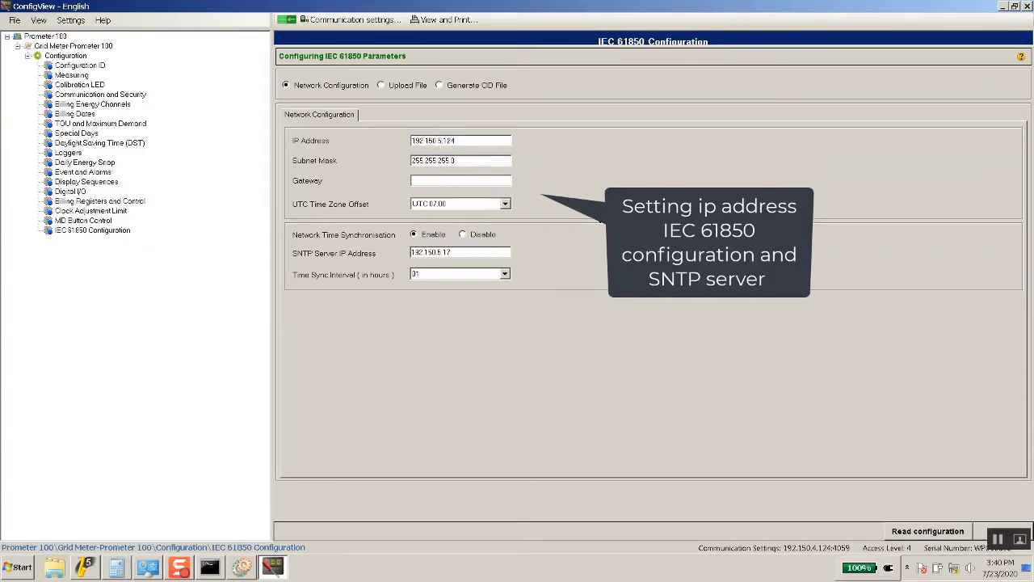
key("BackSpace")
type("4")
Step: Set the SNTP server IP address to 192.150.4.17 and write the network configuration to the meter
left_click(441, 253)
key("BackSpace")
type("4")
left_click(438, 180)
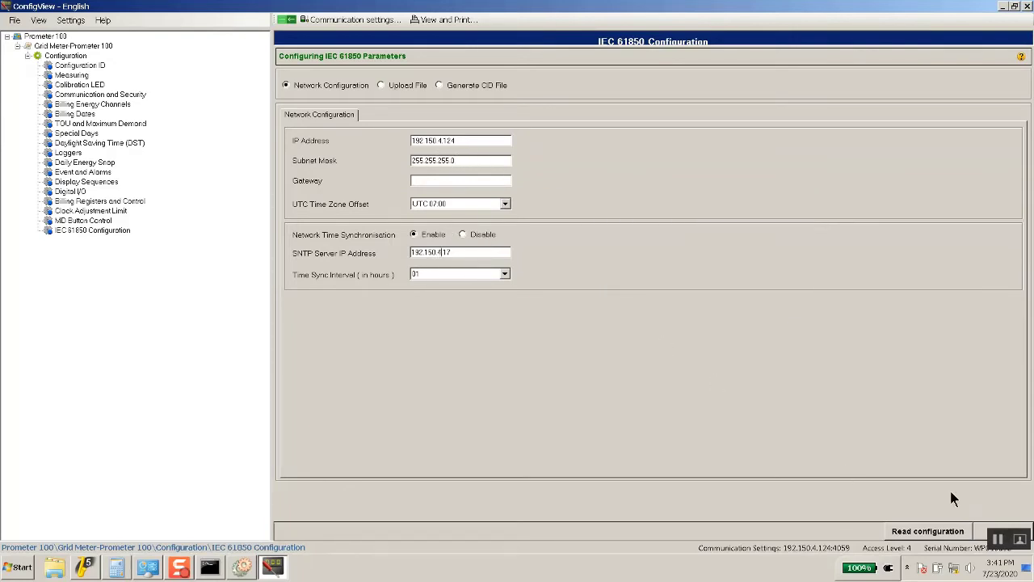
left_click(985, 535)
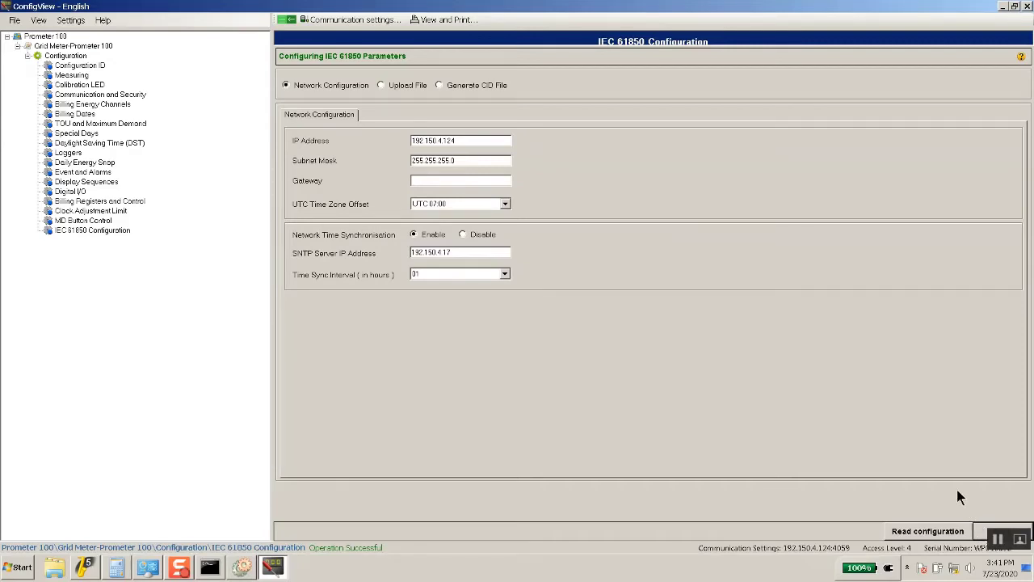
Step: Switch the IEC 61850 configuration to file upload and set the target IP address to 192.150.4.124
left_click(397, 86)
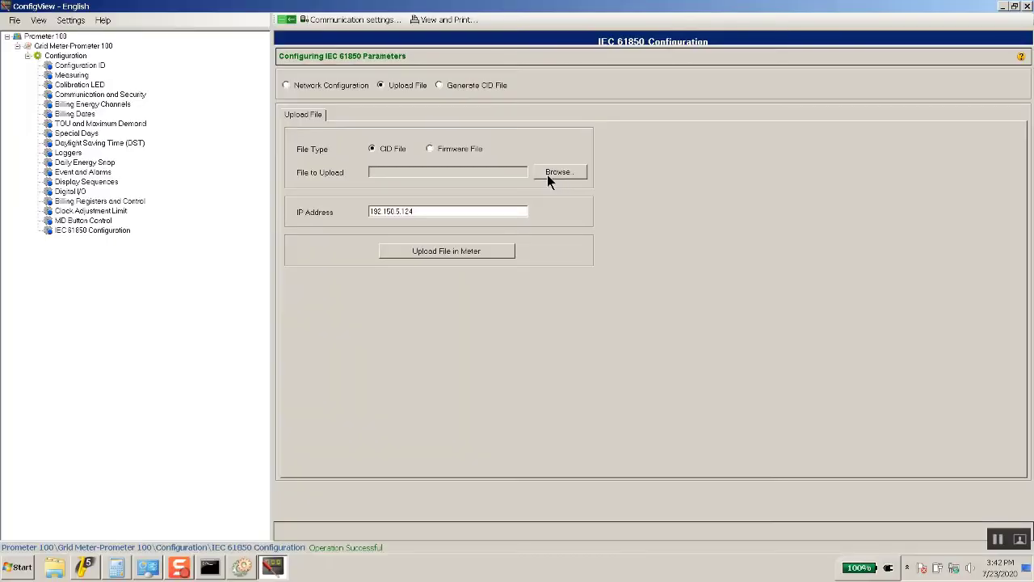
left_click(398, 211)
key("BackSpace")
type("4")
Step: Choose PM100_CE02_V01h_E2.cid from the "untuk kwh Prometer" folder on the removable disk (E:) as the file to upload
left_click(539, 177)
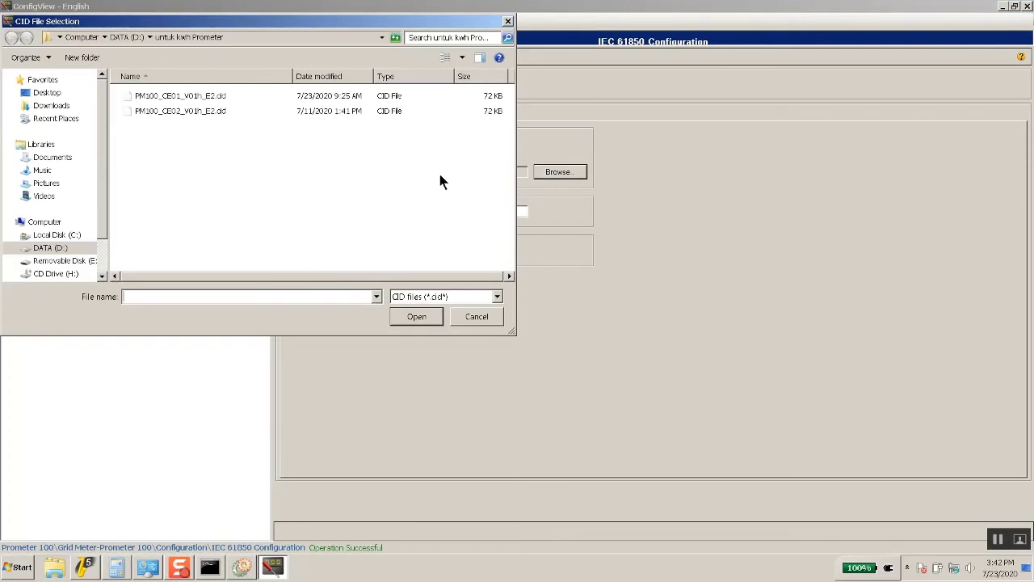
left_click(60, 260)
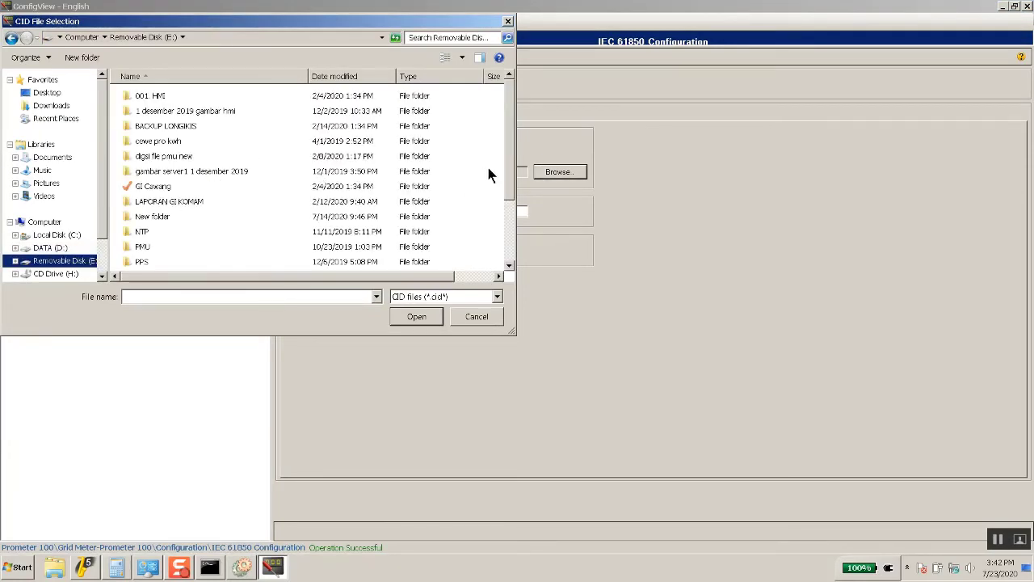
left_click_drag(510, 163, 517, 226)
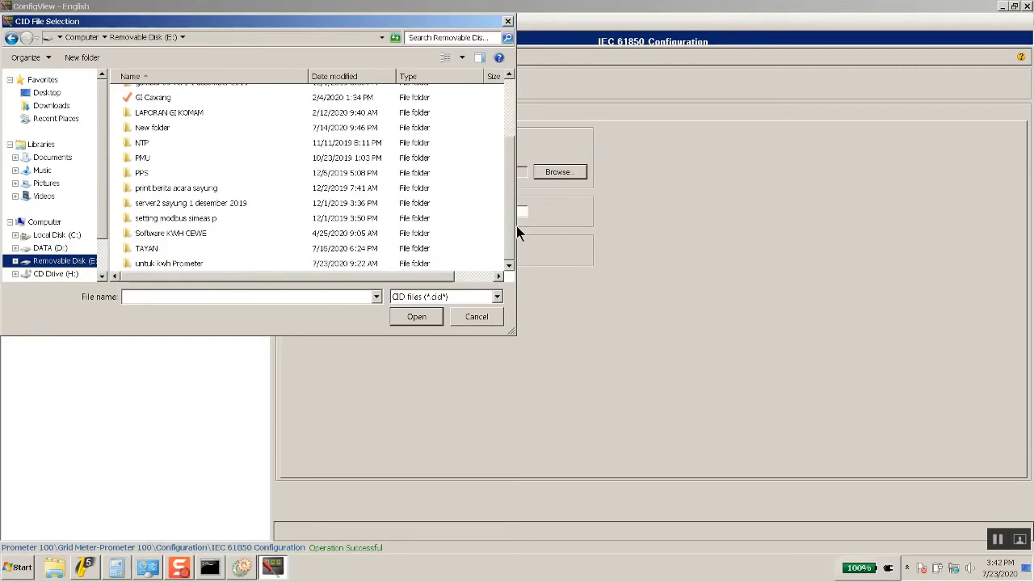
double_click(182, 263)
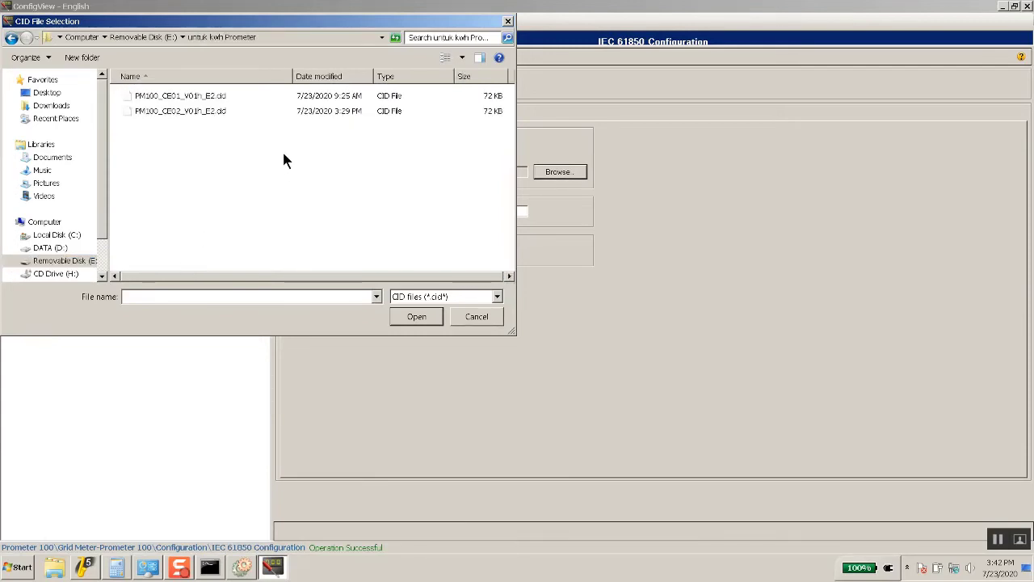
double_click(222, 112)
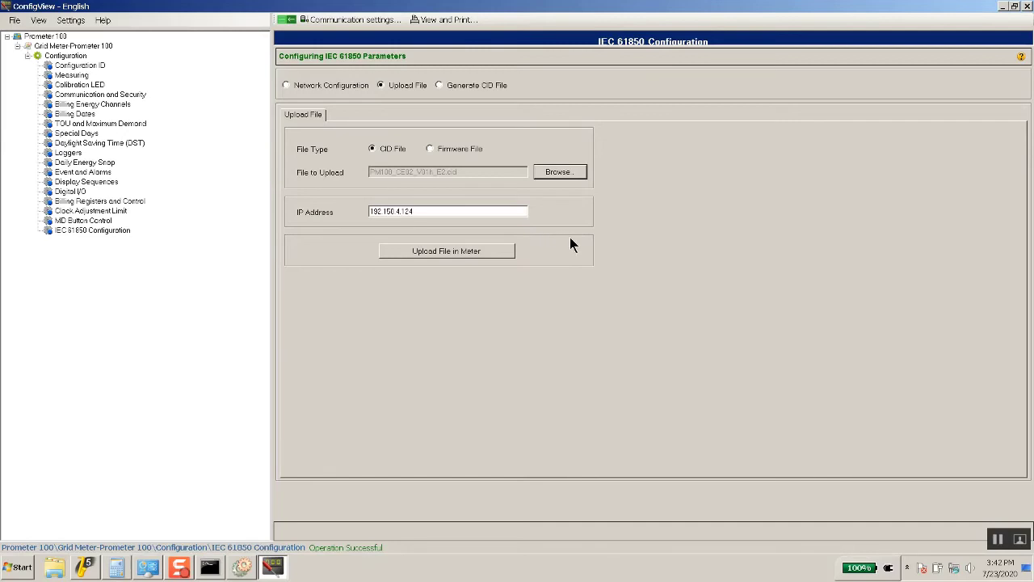
Step: Switch to the Command Prompt, move its window aside and ping 192.150.4.124 again to test the meter connection
left_click(210, 566)
left_click_drag(388, 37, 843, 84)
key("Up")
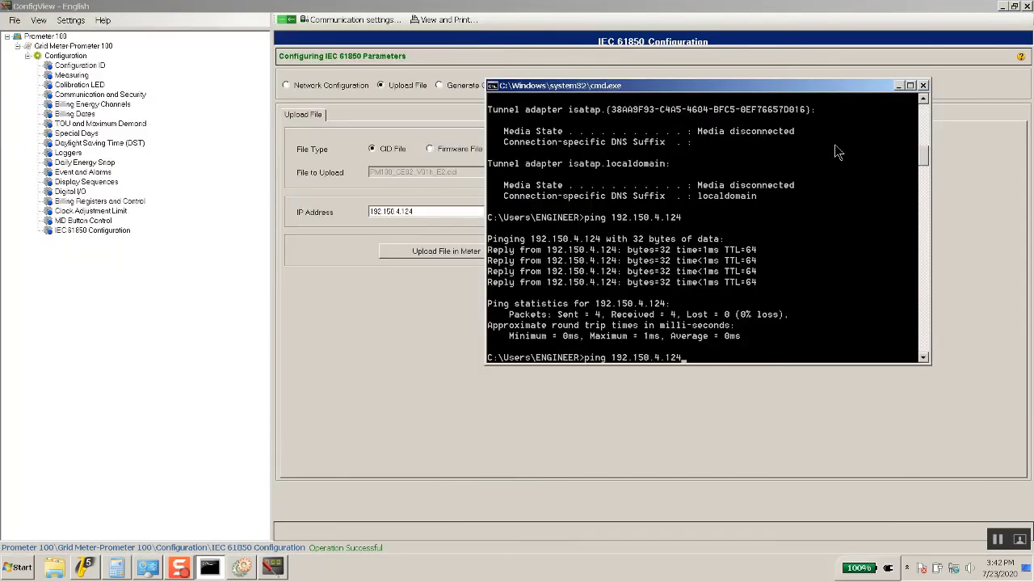
key("Return")
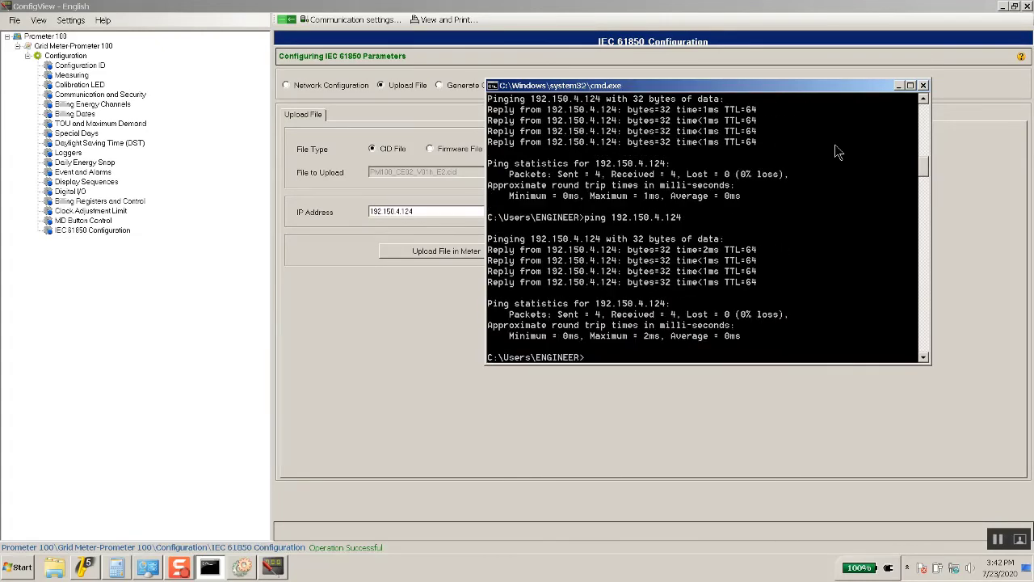
Step: Return to ConfigView and upload the selected CID file to the meter, accepting the Edition 2 upload
left_click(414, 296)
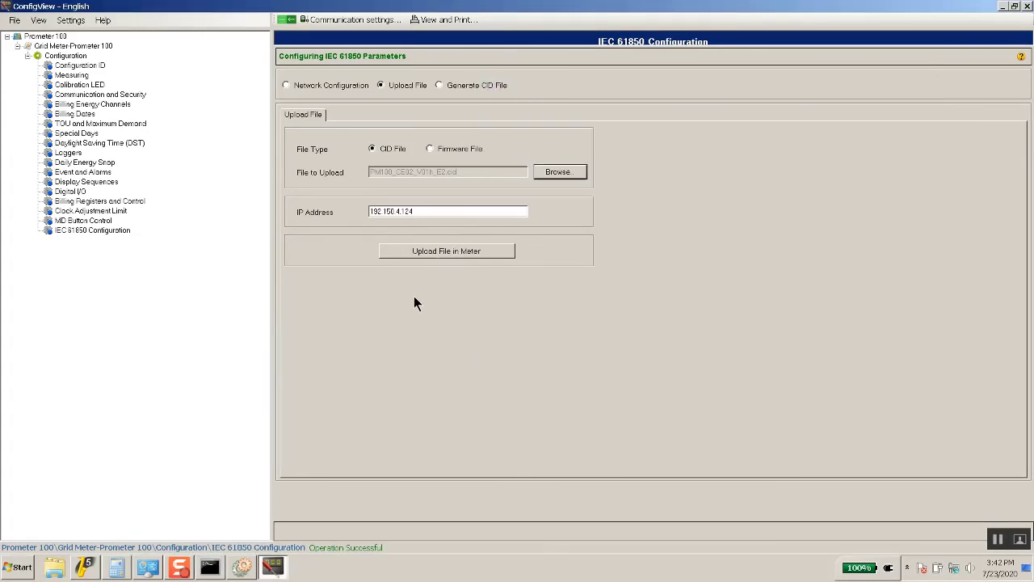
left_click(456, 254)
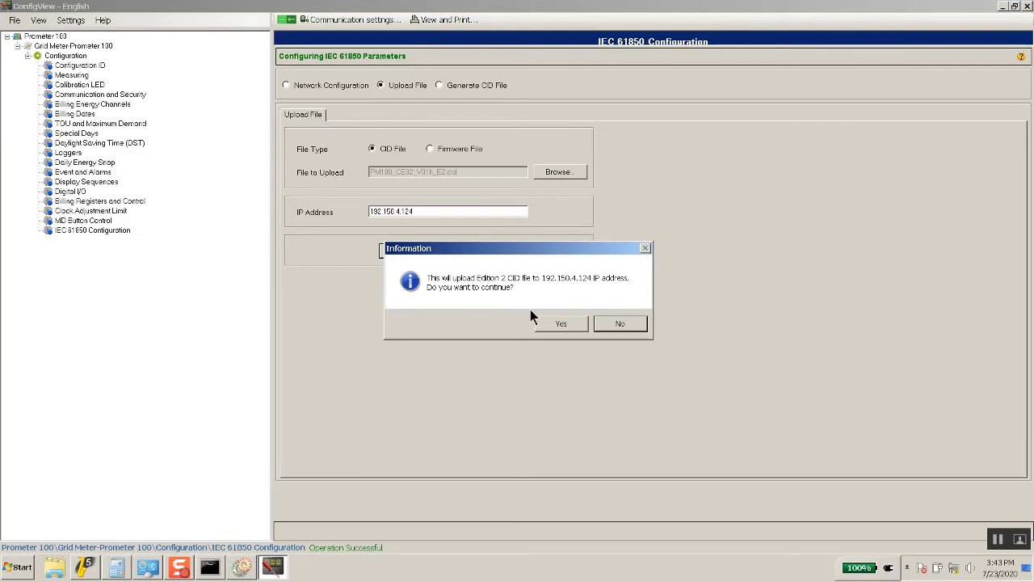
left_click(552, 324)
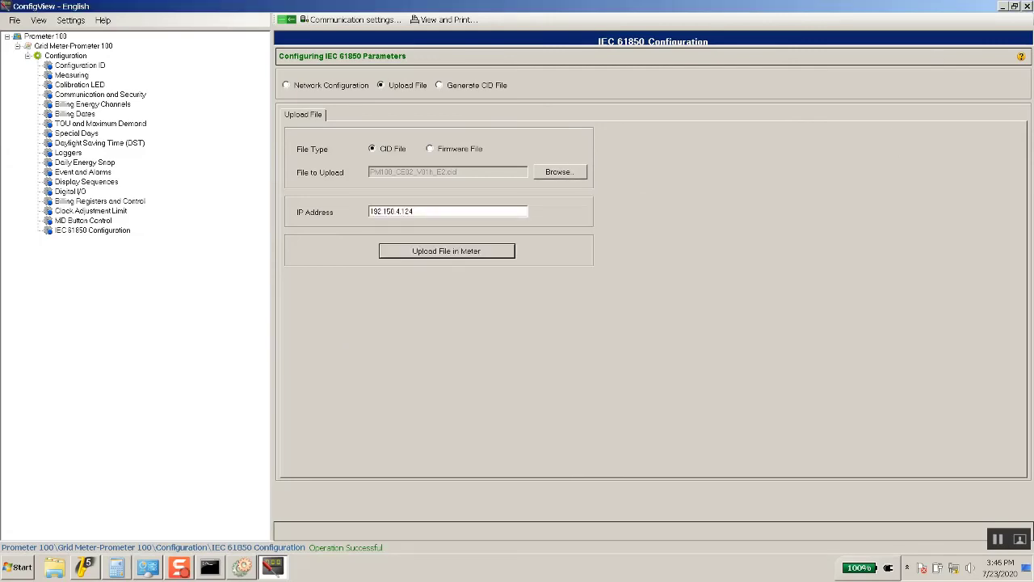
Step: Close ConfigView and display the version information of M-Cubed 100
left_click(1027, 7)
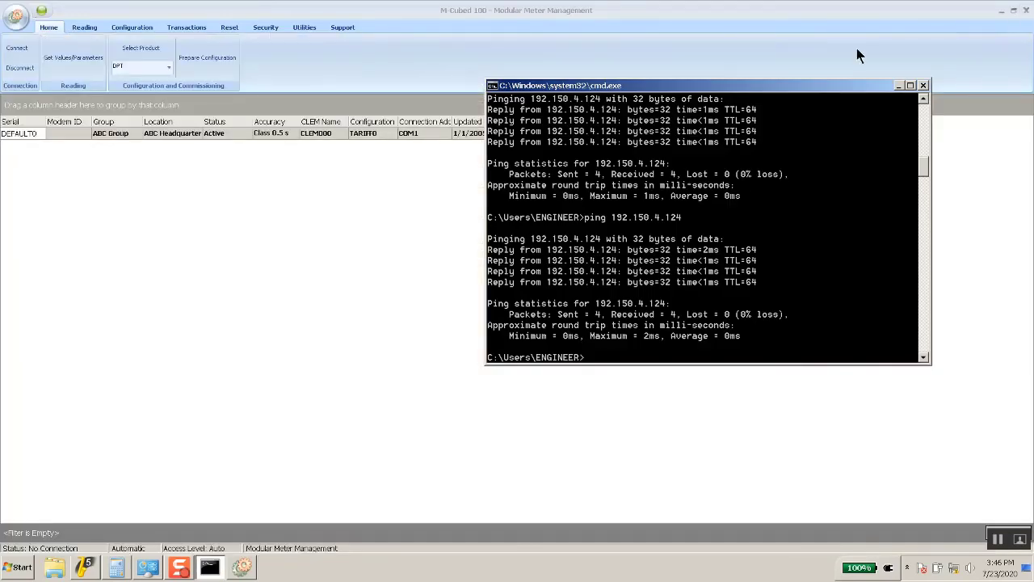
left_click(341, 28)
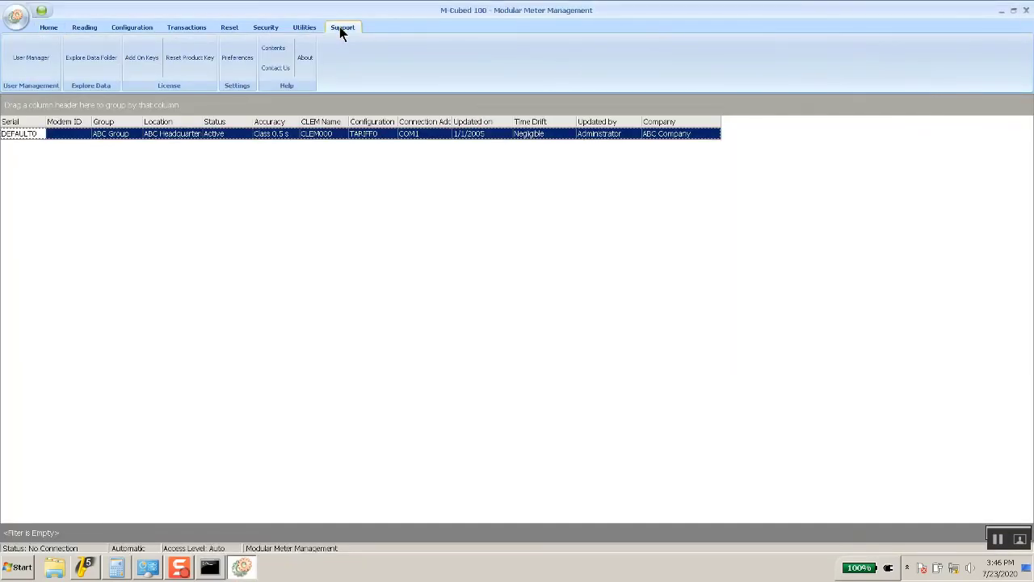
left_click(308, 59)
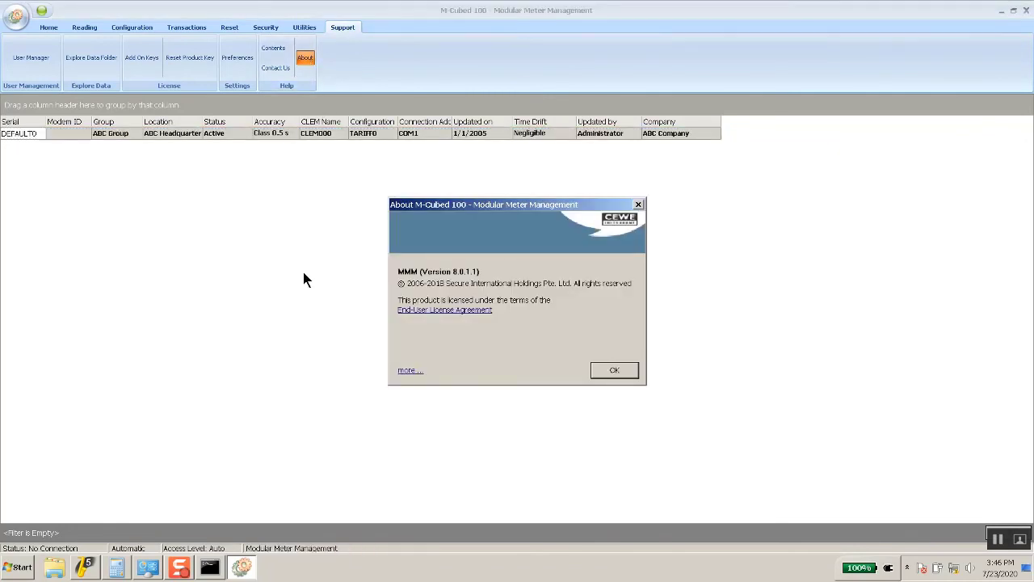